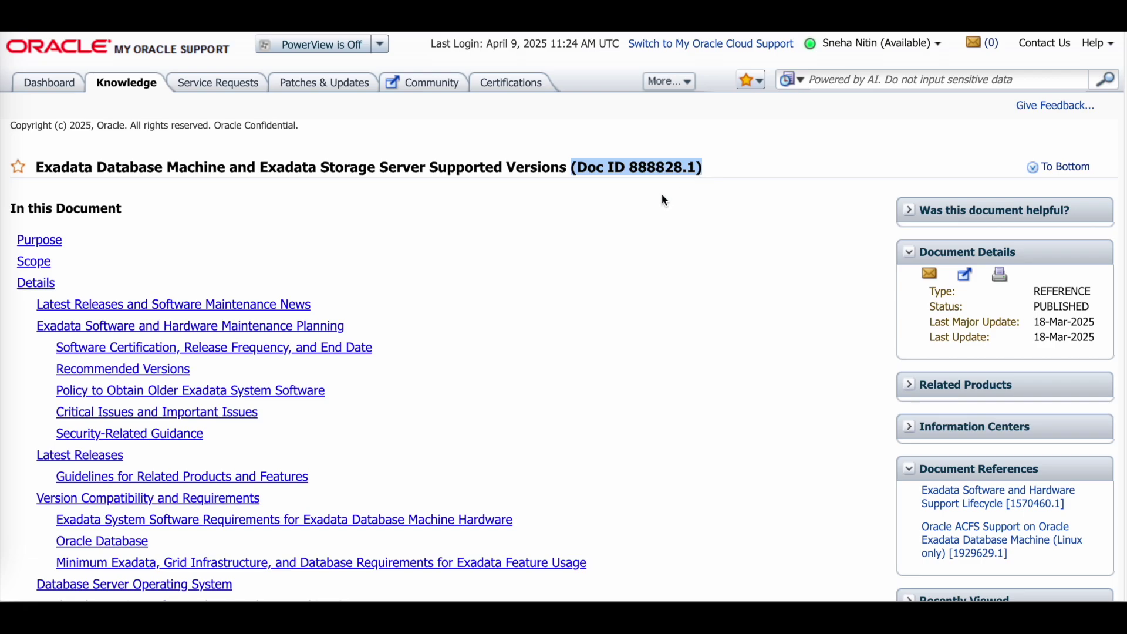
Step: Open the Supplemental README for Exadata 25.1.3.0.0 from the Exadata 25 section of the supported versions document and review it
scroll(520, 396, down, 4)
scroll(523, 404, down, 4)
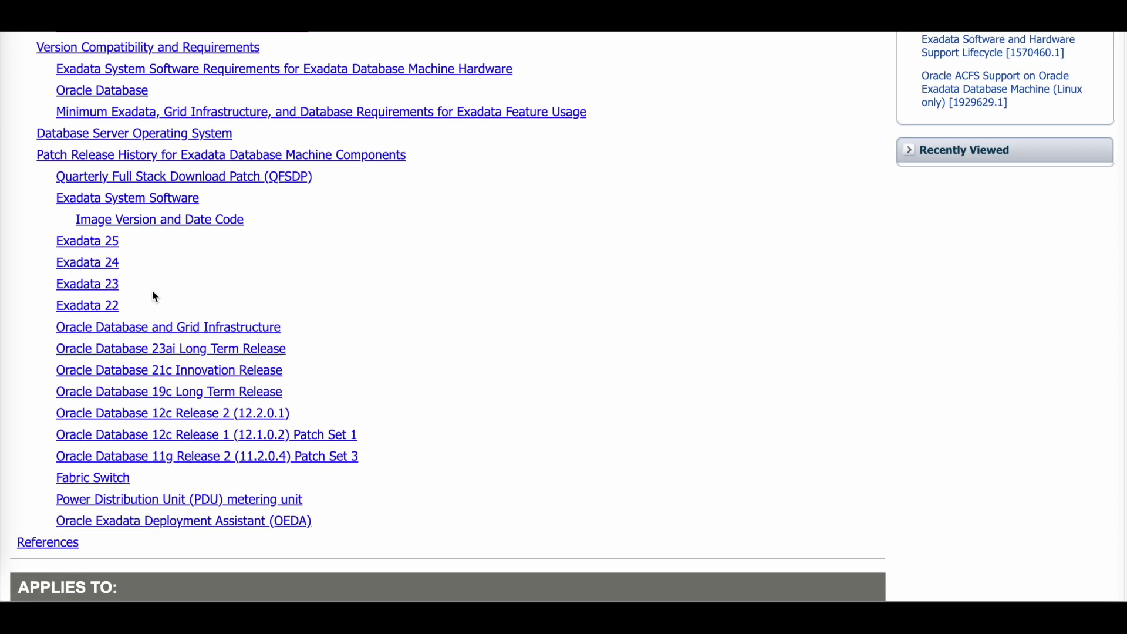
click(109, 246)
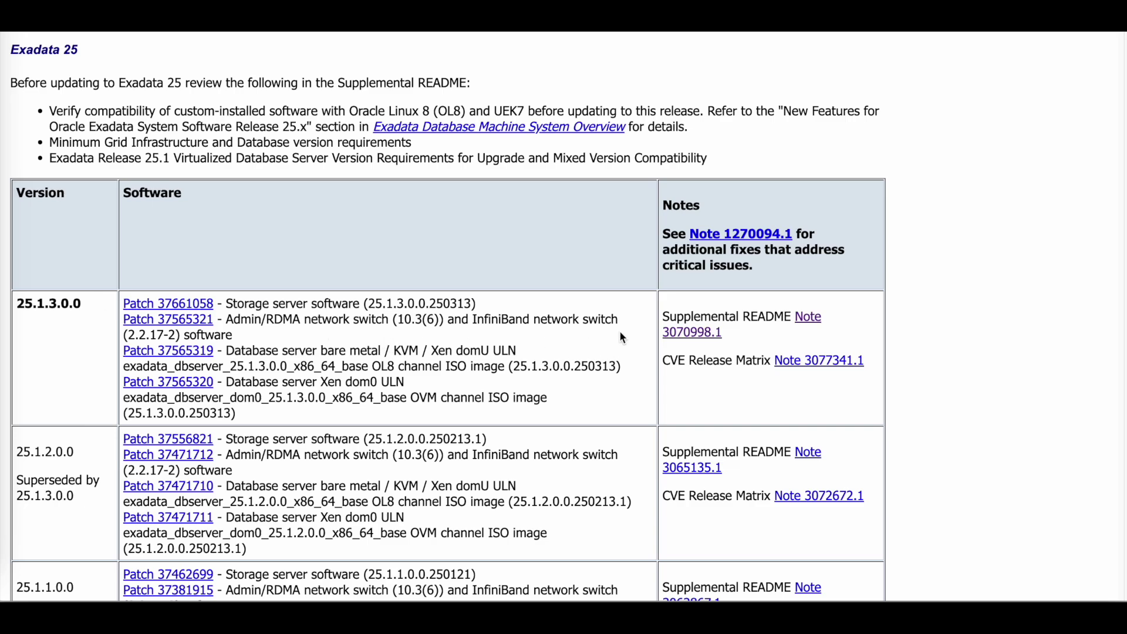
click(813, 322)
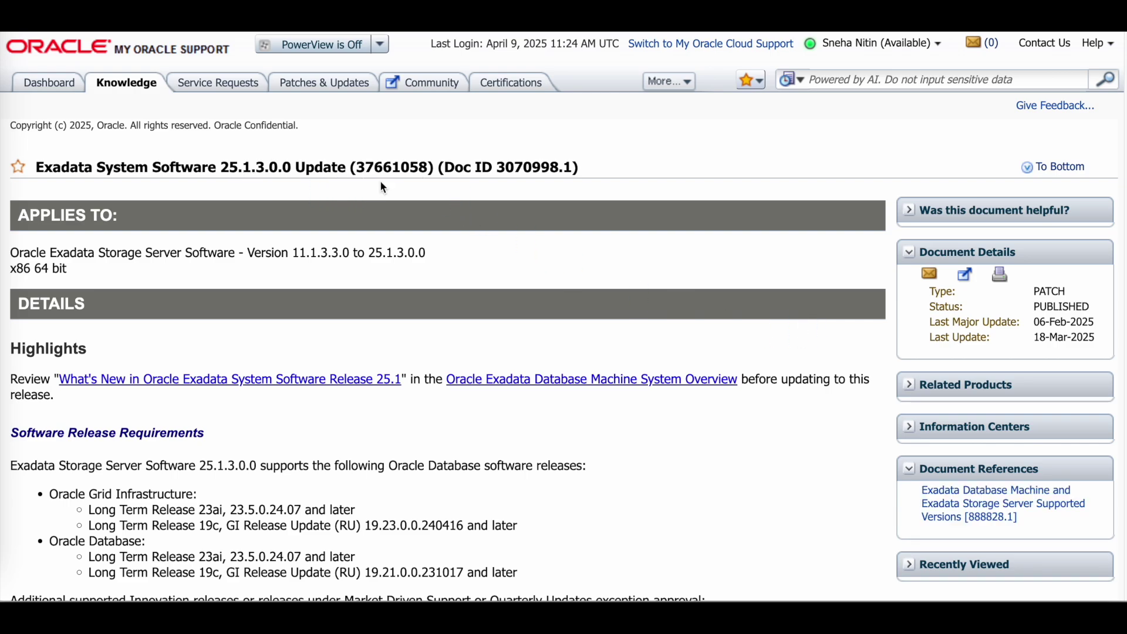
scroll(436, 348, down, 3)
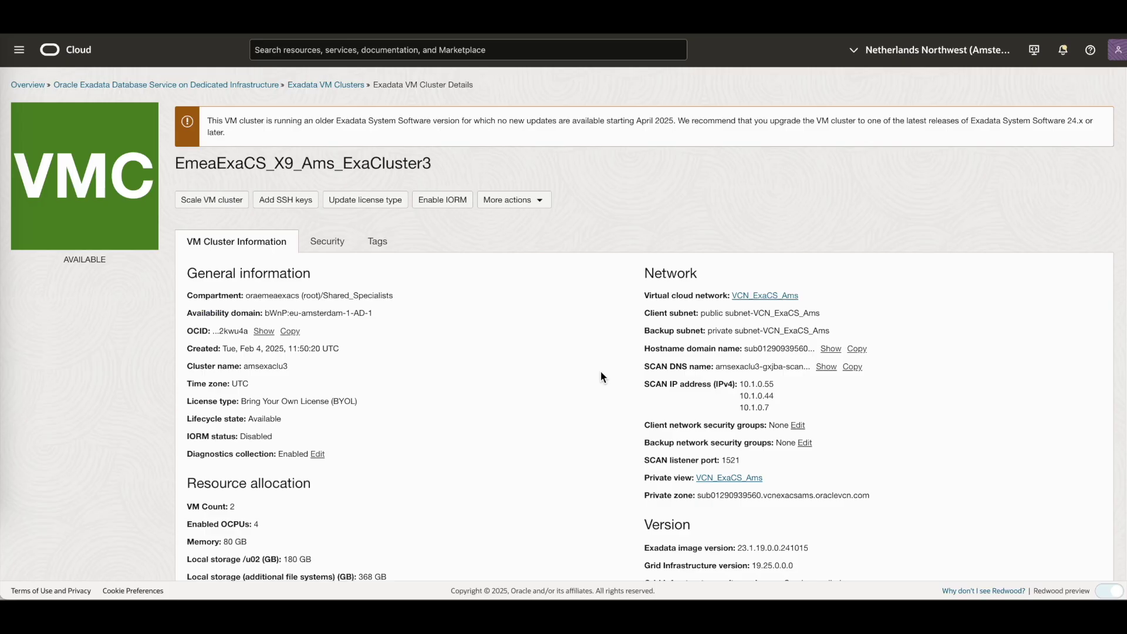
Step: In the Oracle Cloud console, review the OS, Grid Infrastructure and database home updates available for VM cluster EmeaExaCS_X9_Ams_ExaCluster3
scroll(601, 375, down, 3)
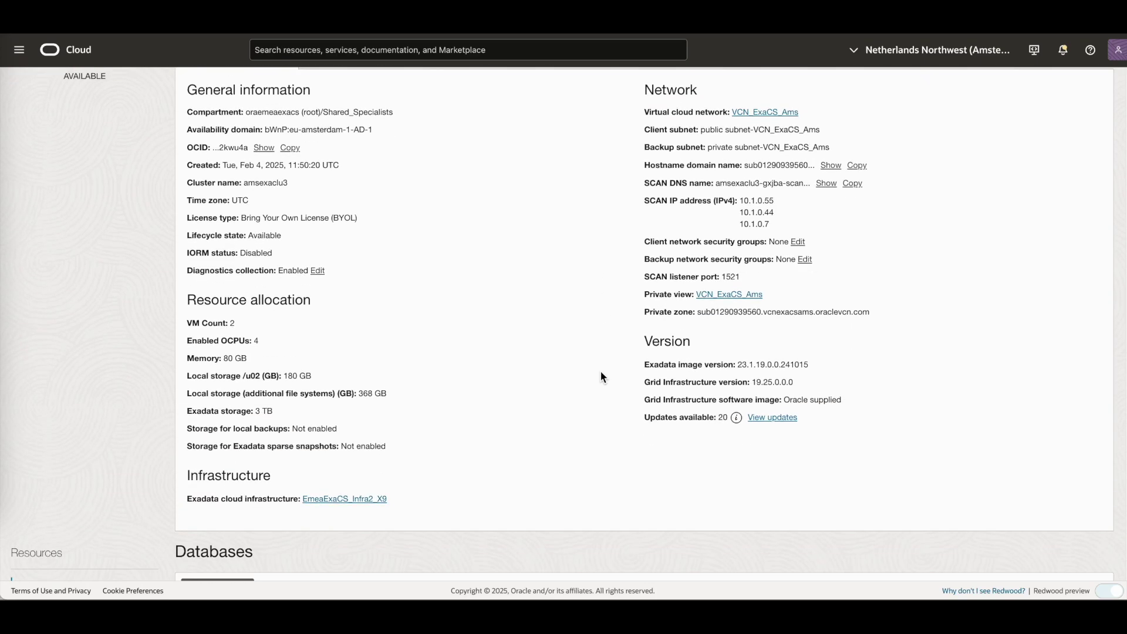
click(784, 418)
scroll(778, 345, up, 1)
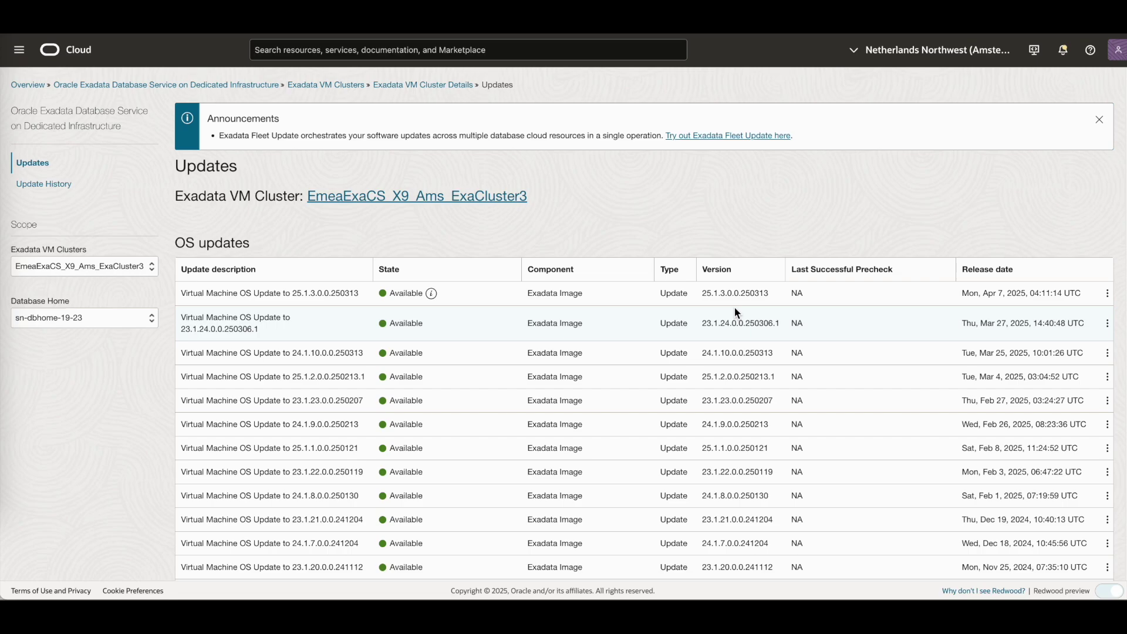
scroll(761, 465, down, 7)
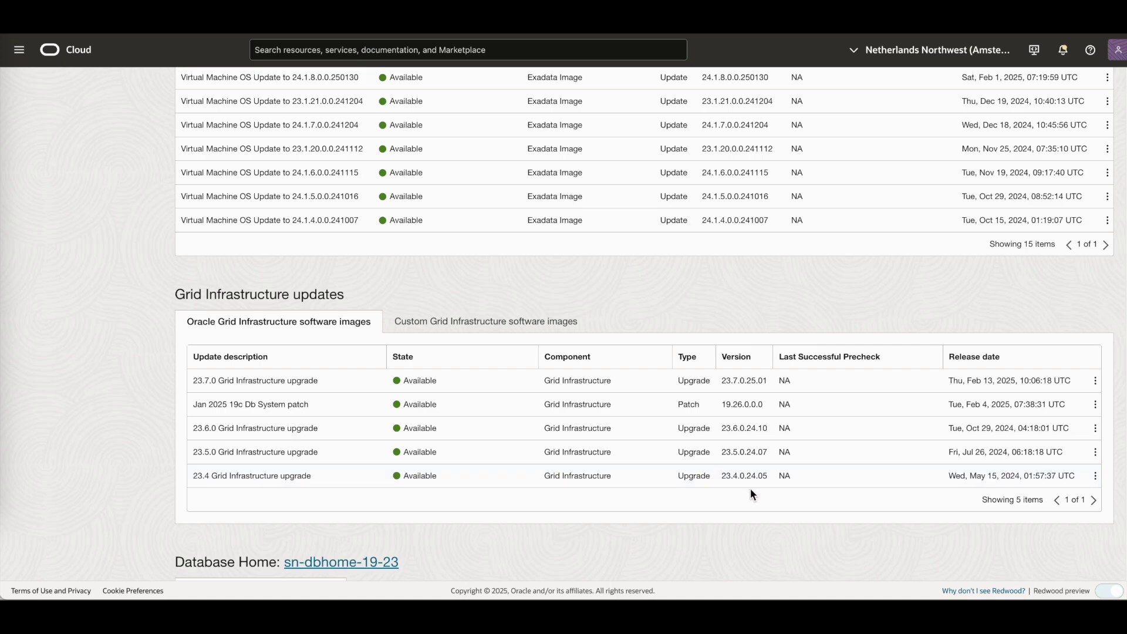
scroll(750, 488, down, 3)
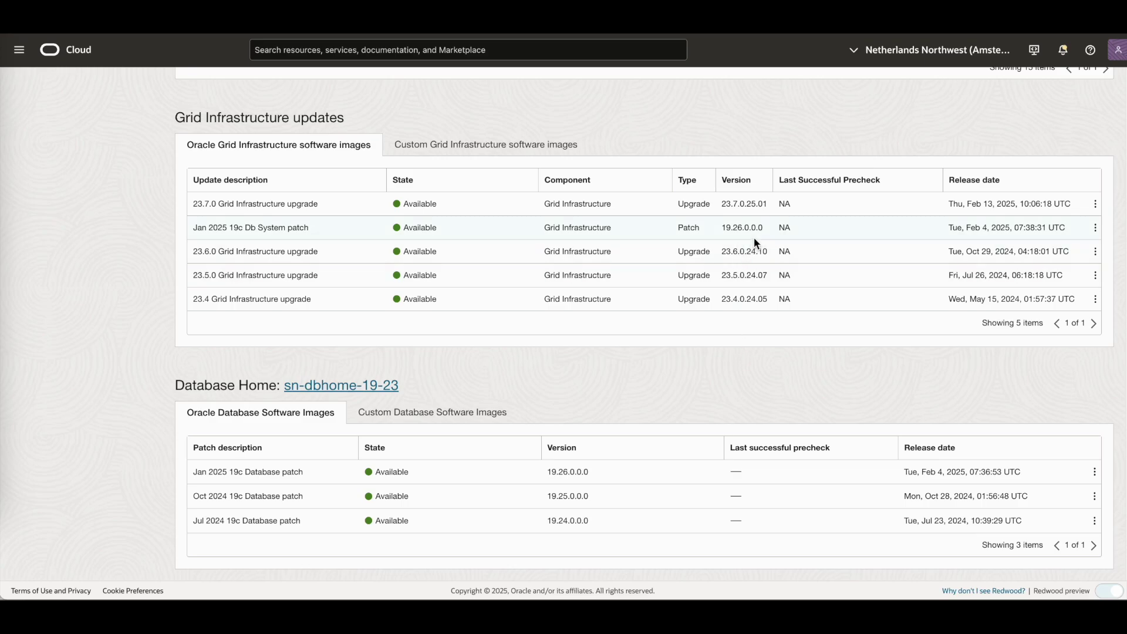
Step: Run a precheck on the VM cluster for the Virtual Machine OS Update to 25.1.3.0.0.250313
scroll(754, 237, up, 7)
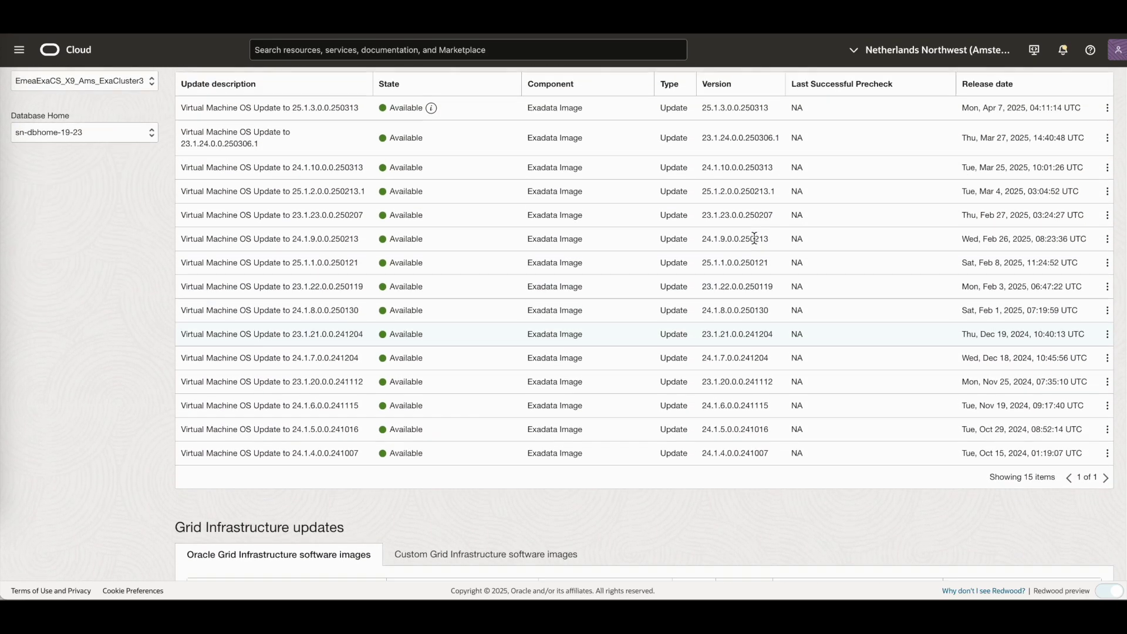
scroll(754, 237, up, 1)
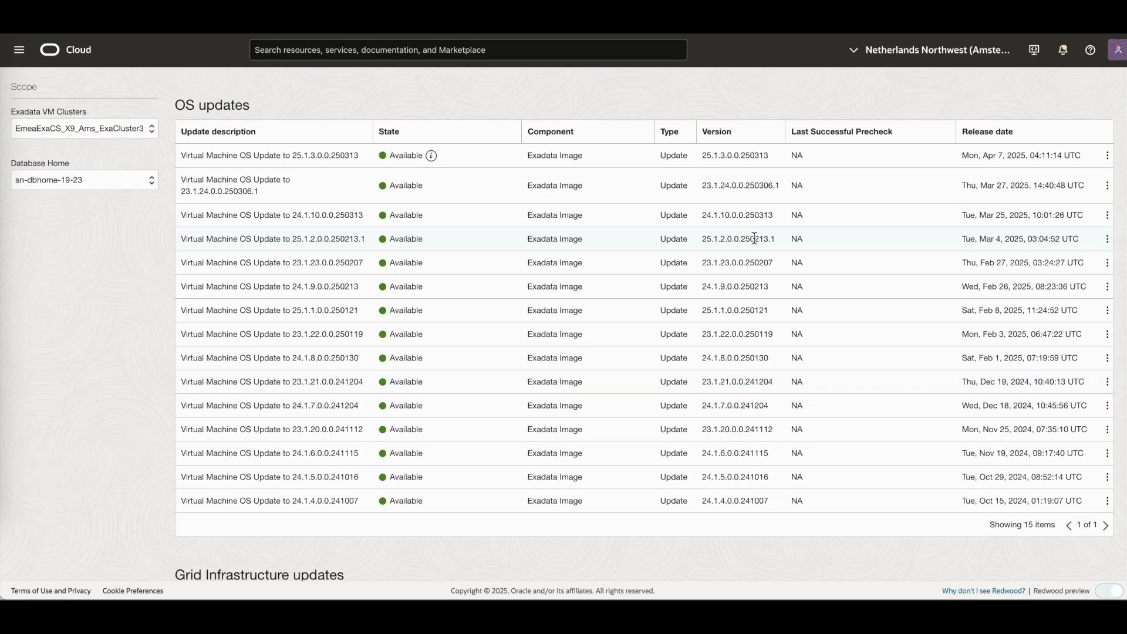
click(1107, 158)
click(1032, 160)
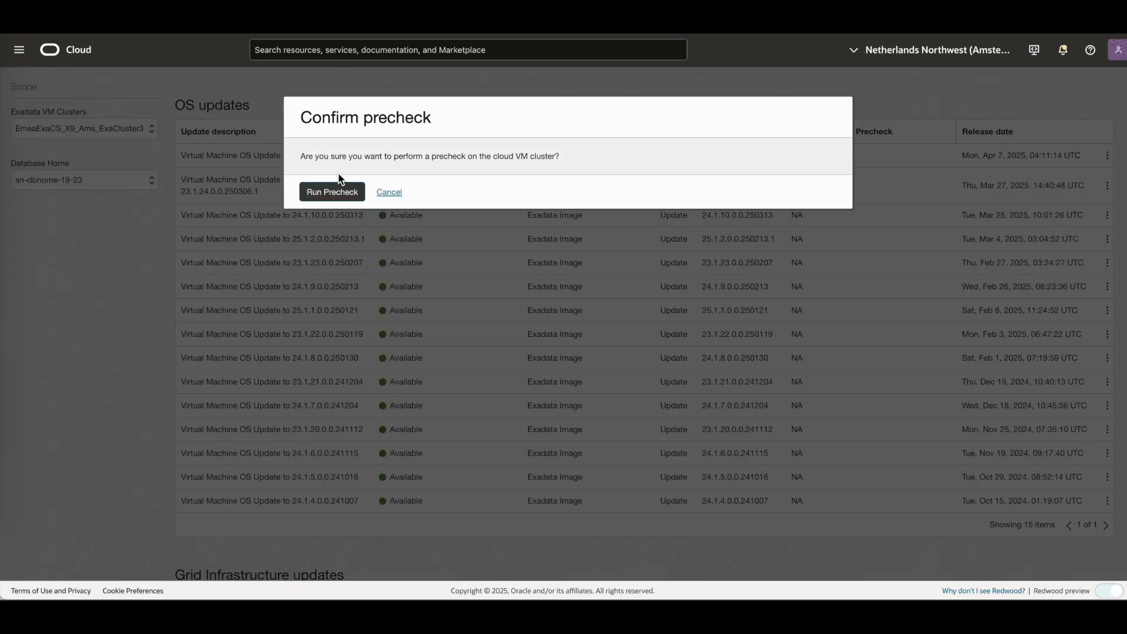
click(344, 194)
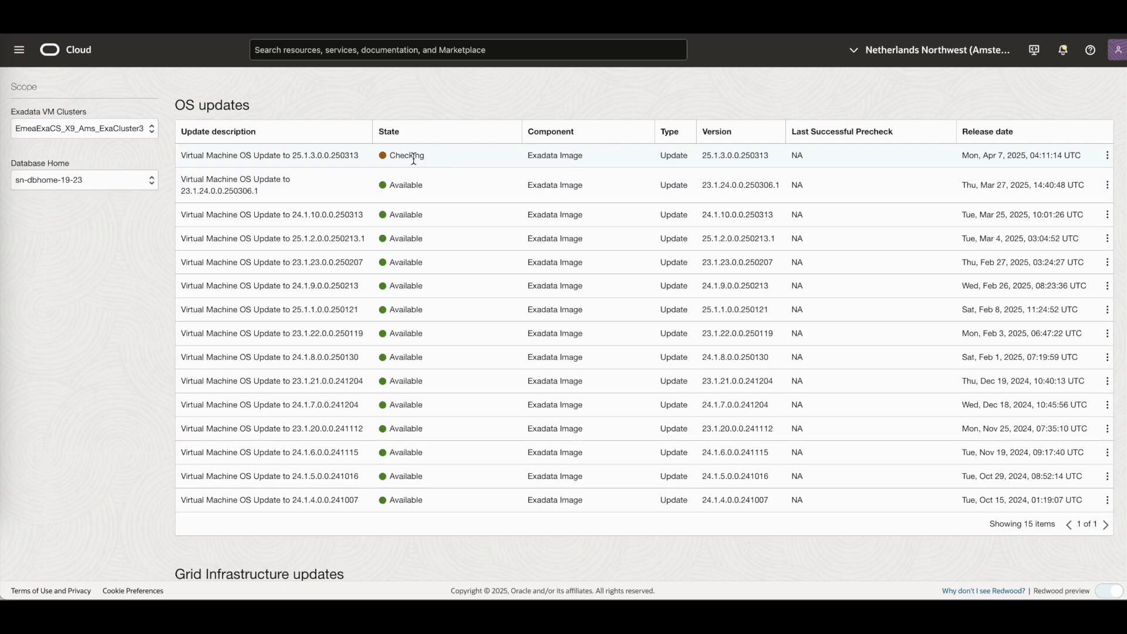
Step: Check the precheck in the cluster's update history and open its Precheck Cloud VM Cluster for OS Update work request
scroll(414, 158, up, 2)
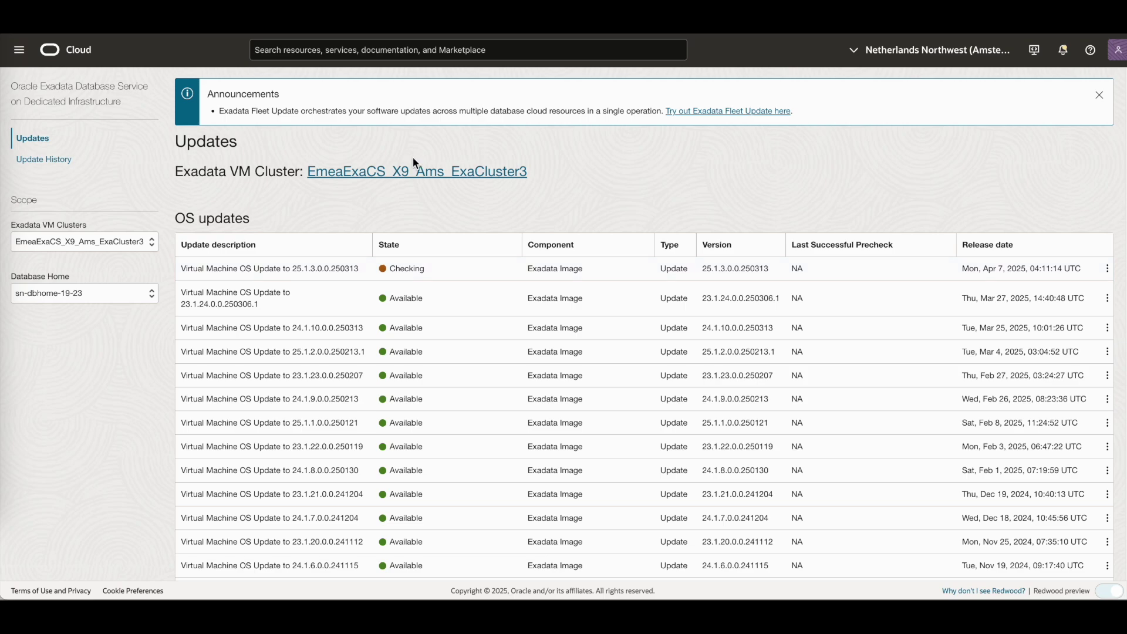
click(44, 160)
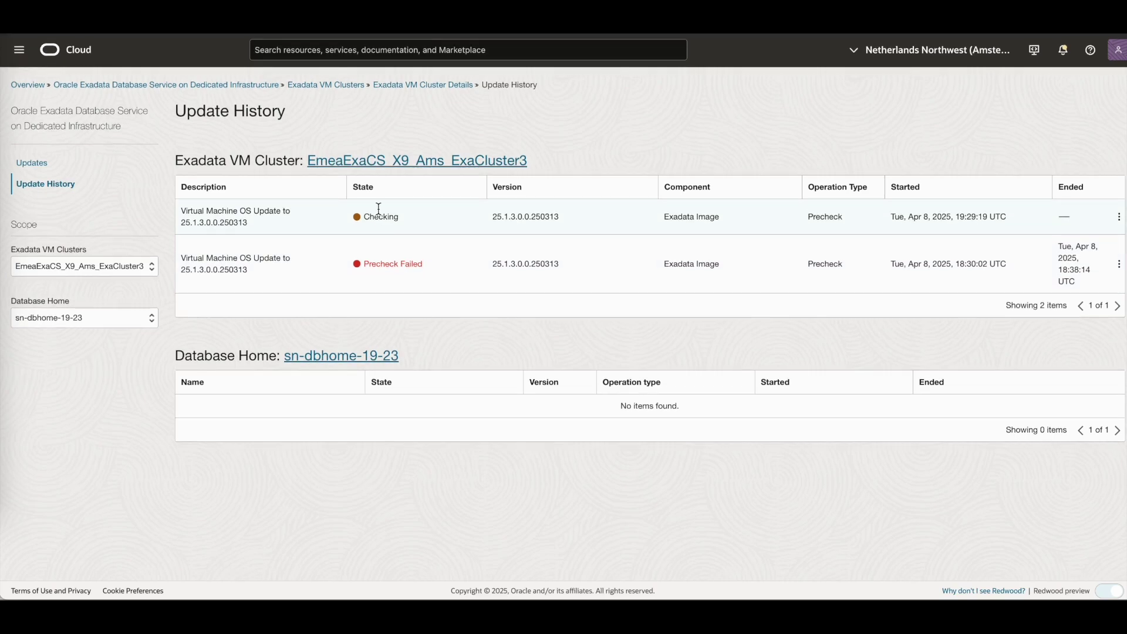
click(443, 84)
scroll(351, 412, down, 7)
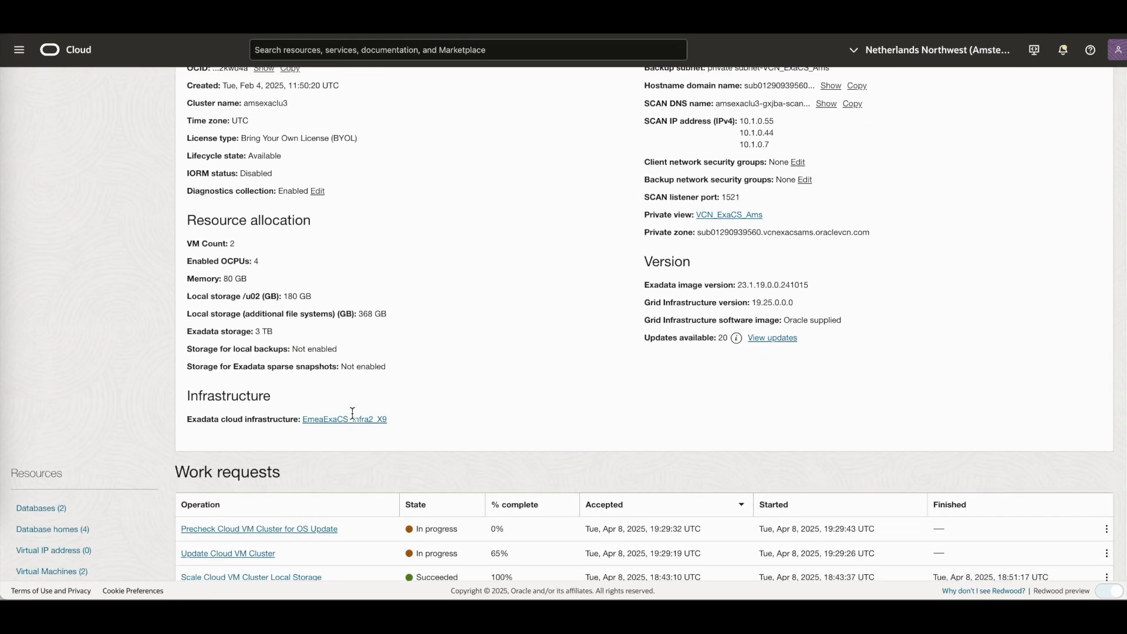
click(311, 398)
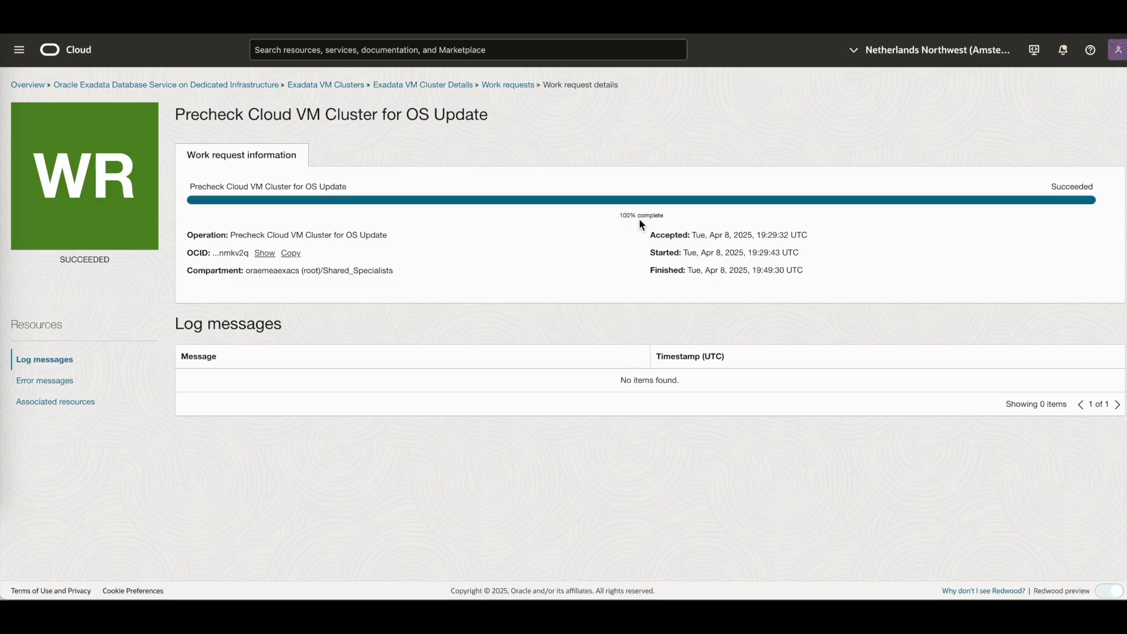
Step: Return to the VM cluster's available updates and apply the Exadata OS image update to version 25.1.3.0.0.250313
click(461, 86)
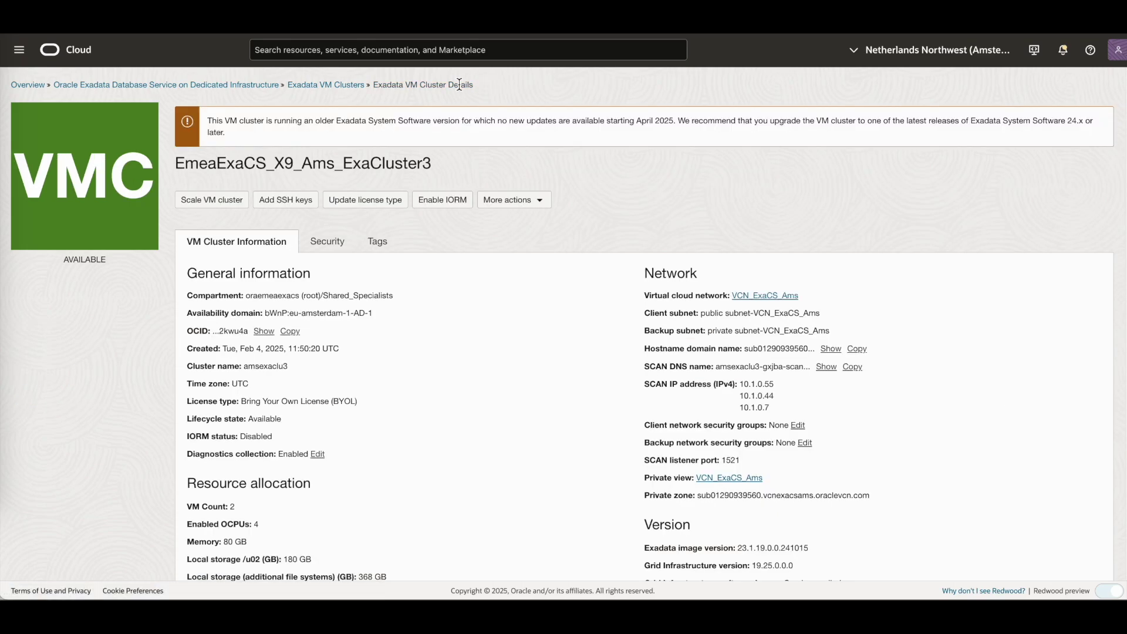
scroll(755, 371, down, 3)
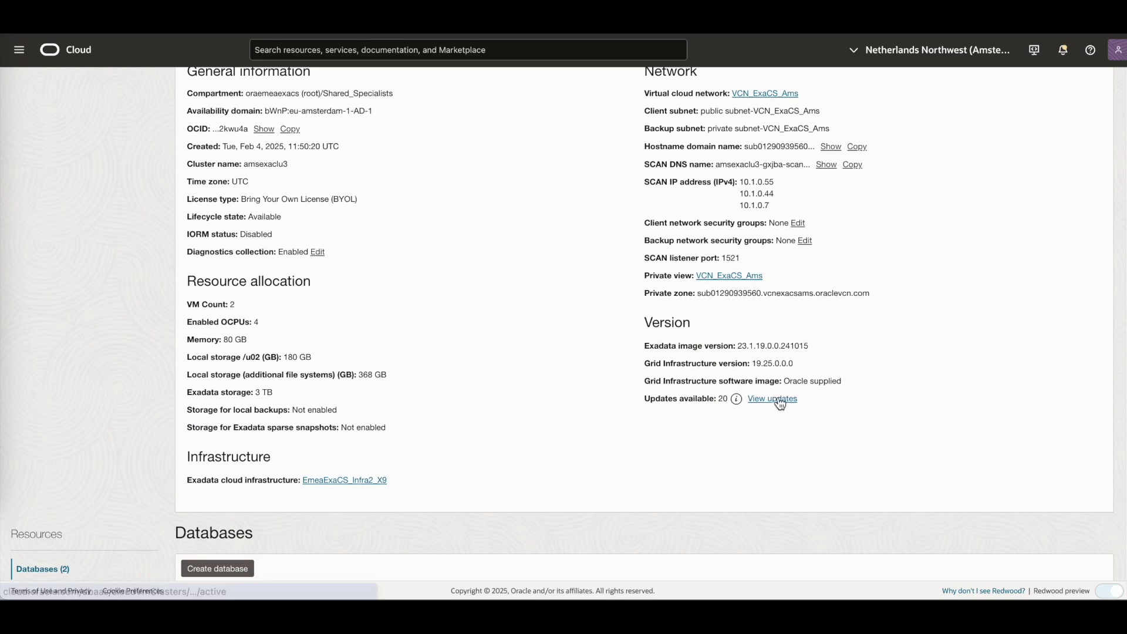
click(776, 402)
scroll(778, 223, up, 4)
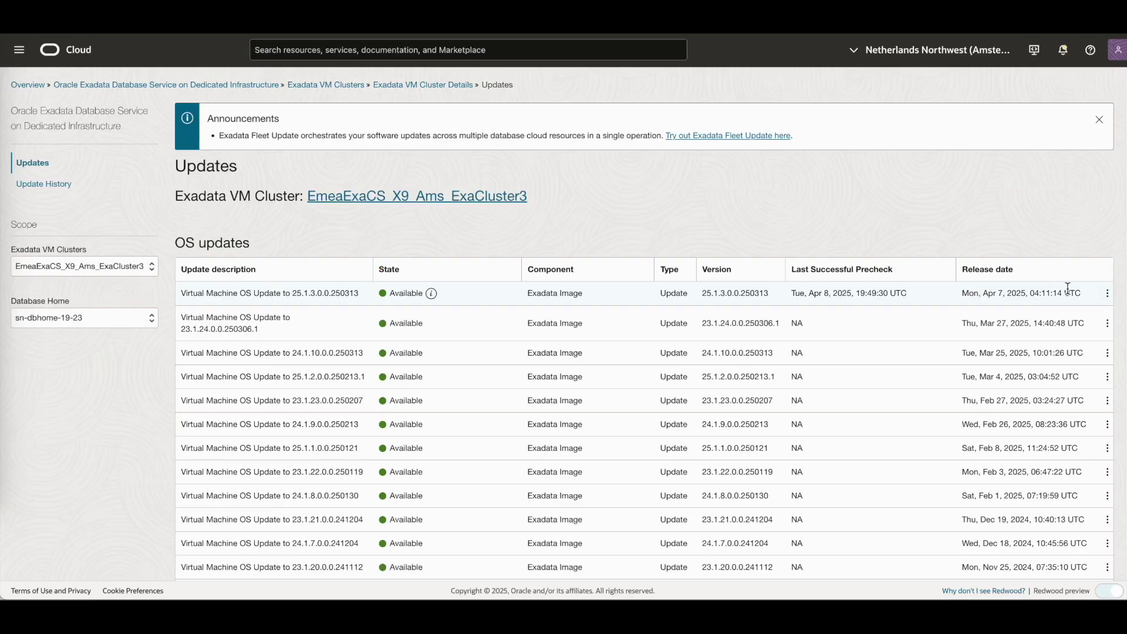
click(1108, 293)
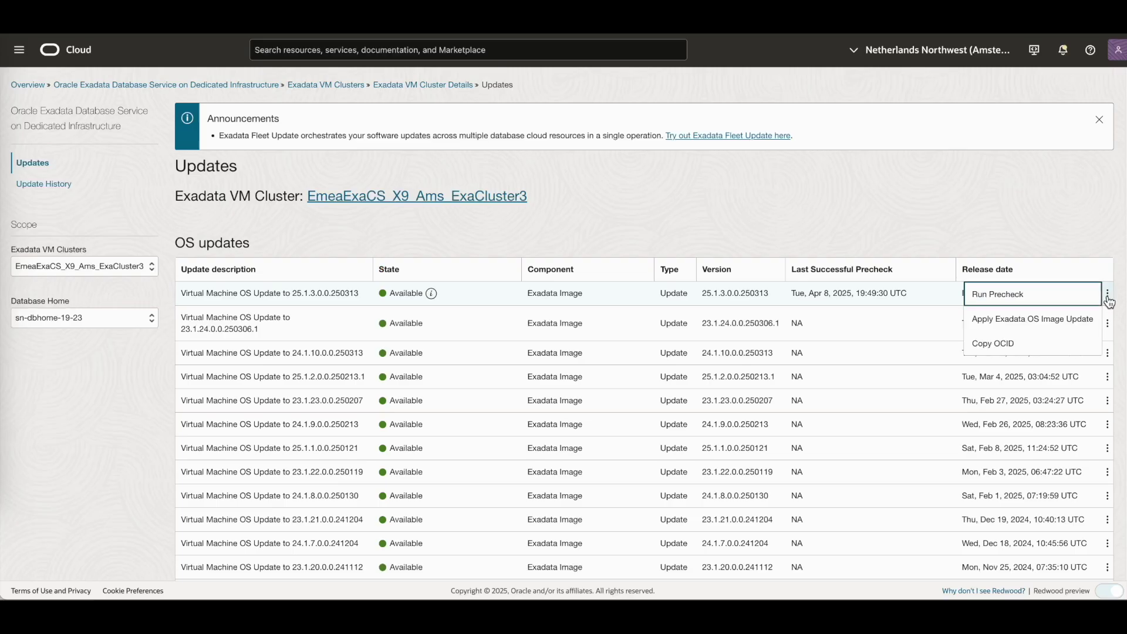
click(1051, 324)
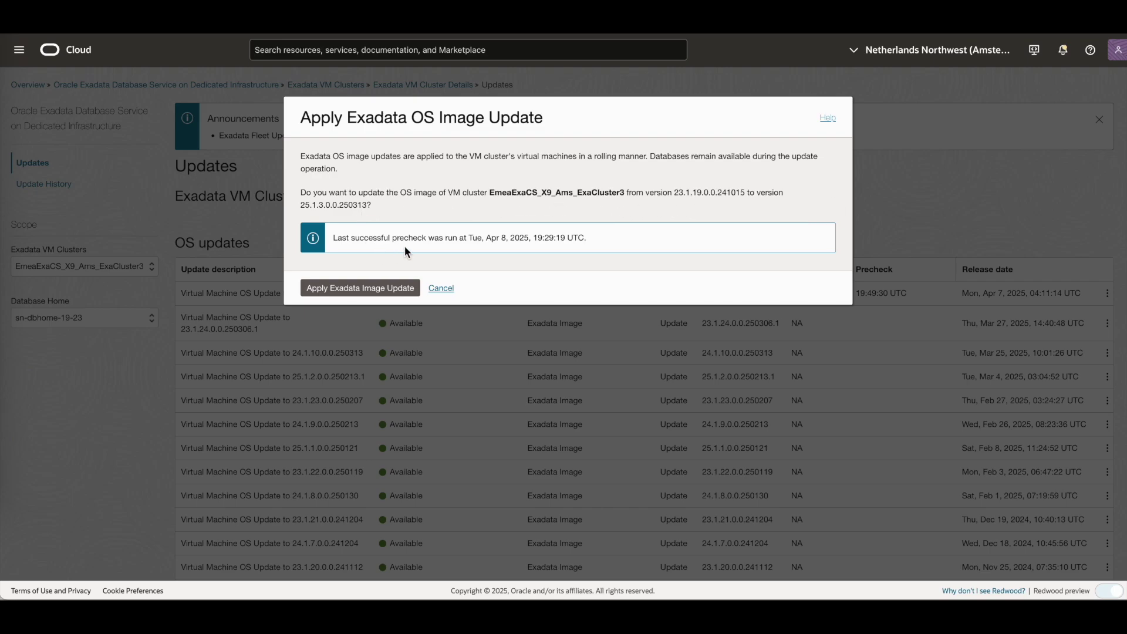
click(368, 288)
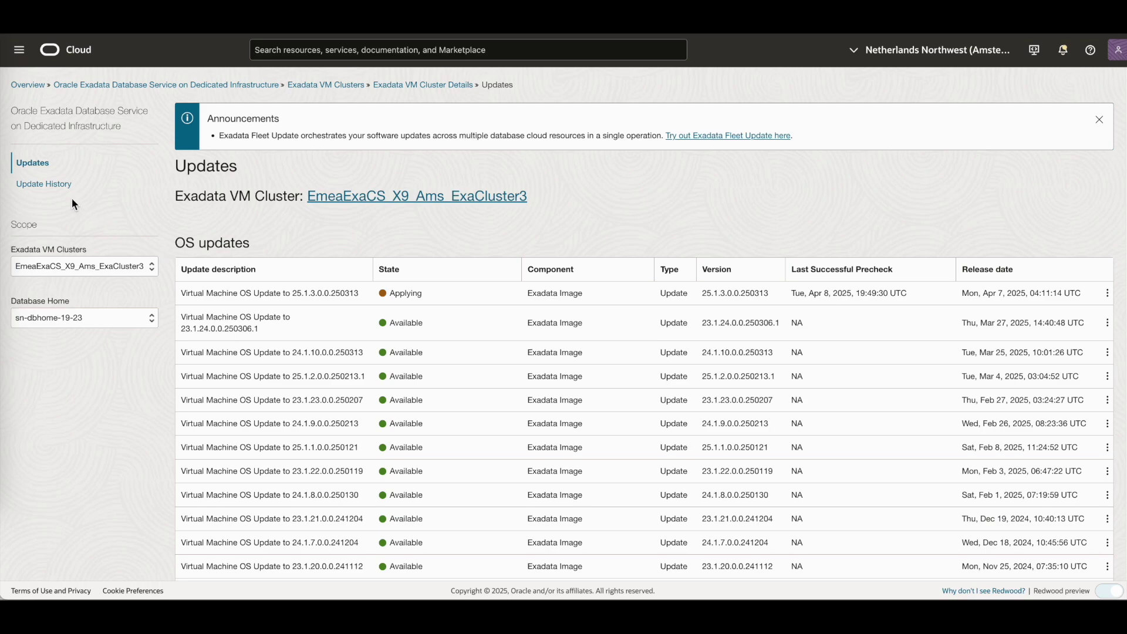
Step: Track the OS update through the update history and its Apply Cloud VM Cluster OS Update work request, ending on the cluster details
click(32, 185)
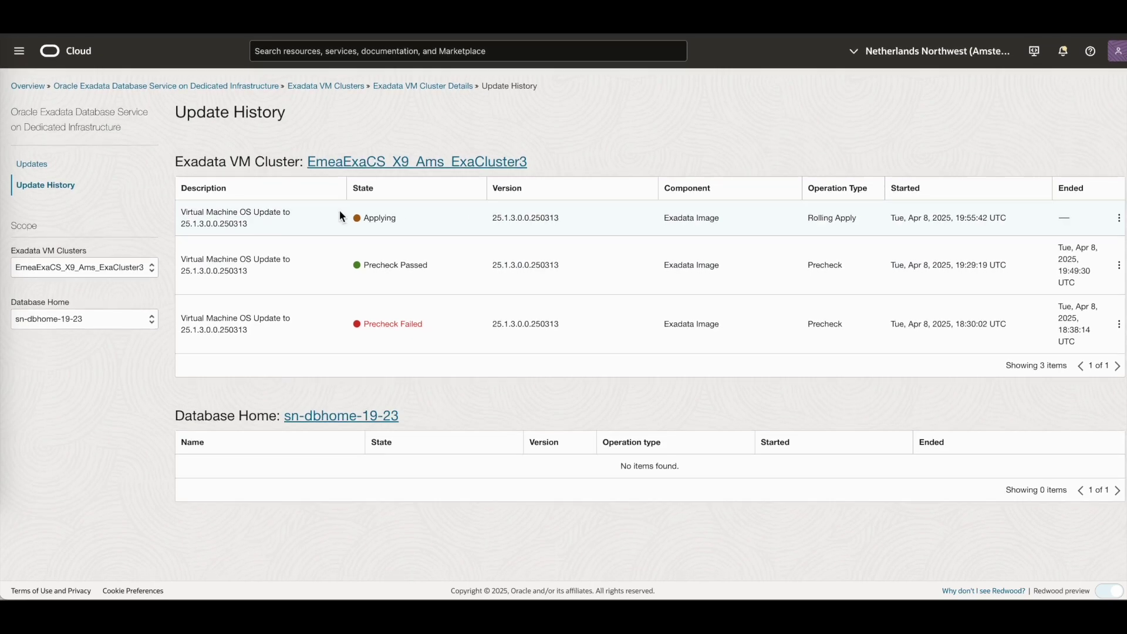
click(396, 87)
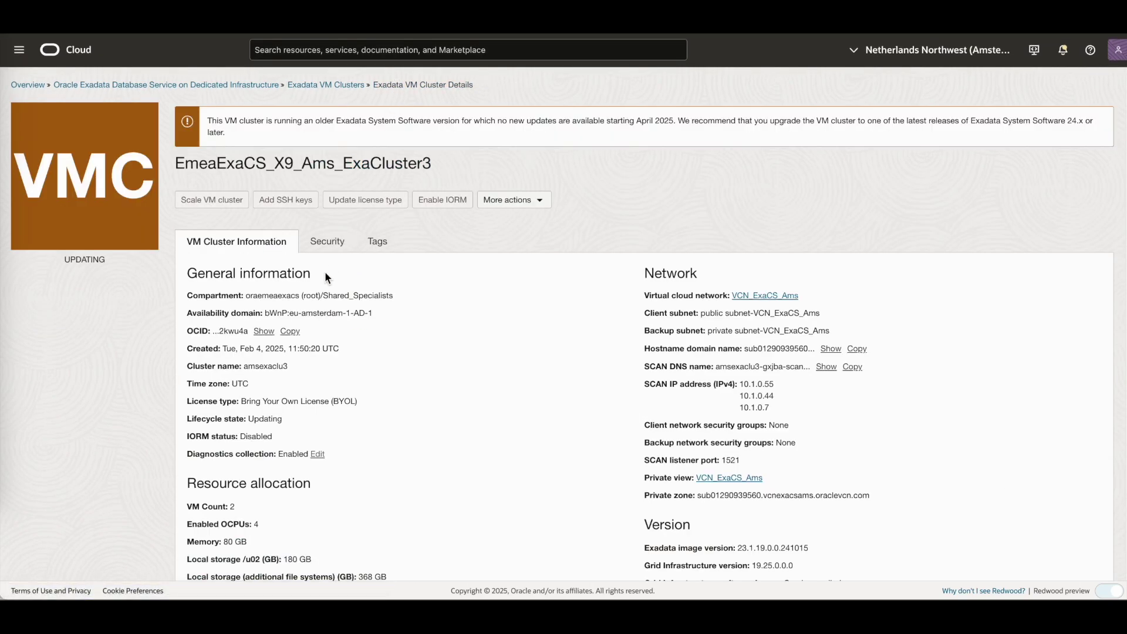
scroll(382, 421, down, 6)
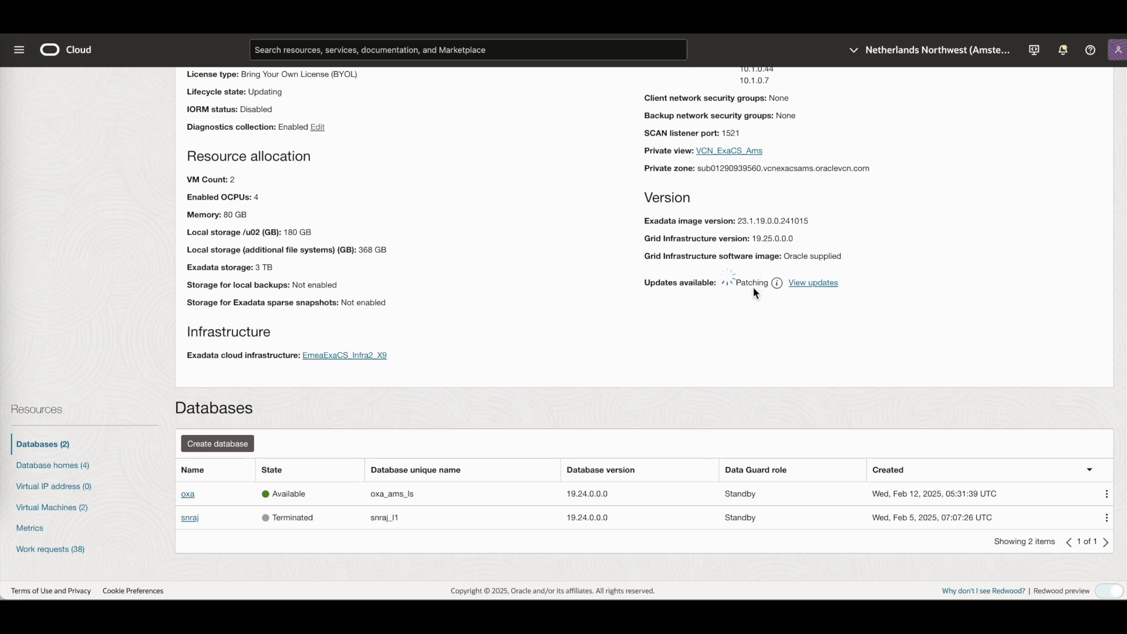
click(62, 550)
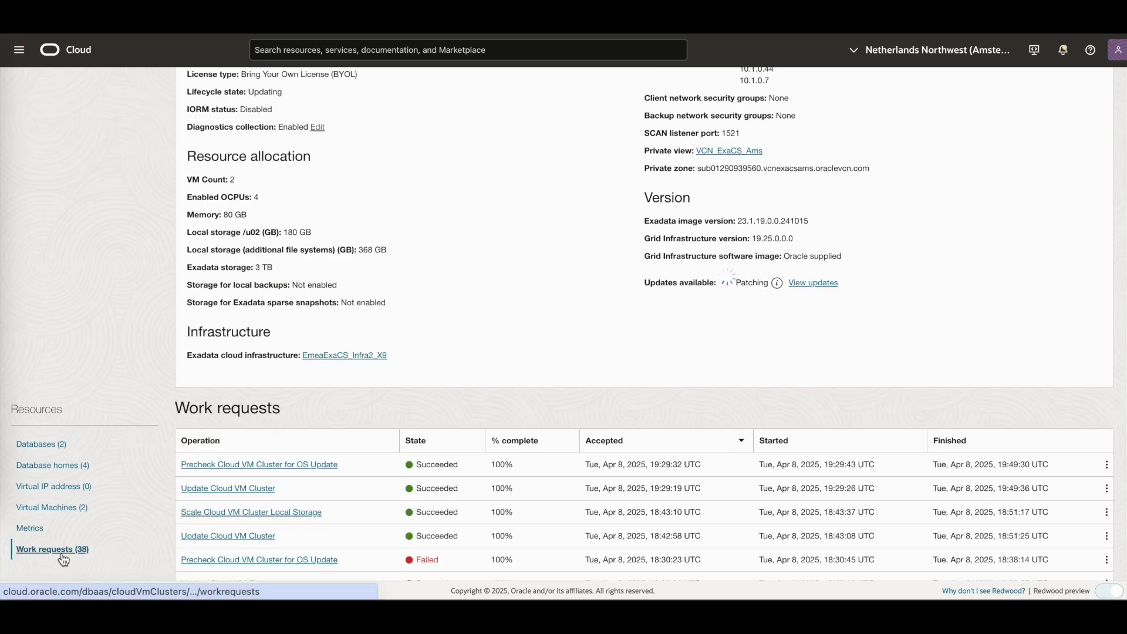
click(252, 468)
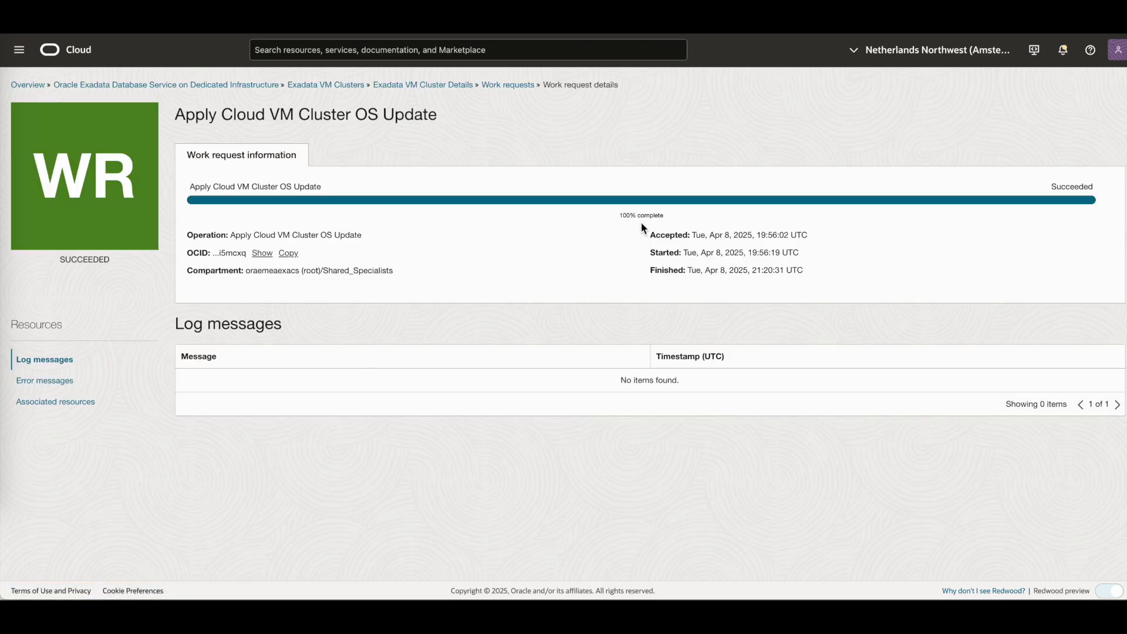
click(462, 85)
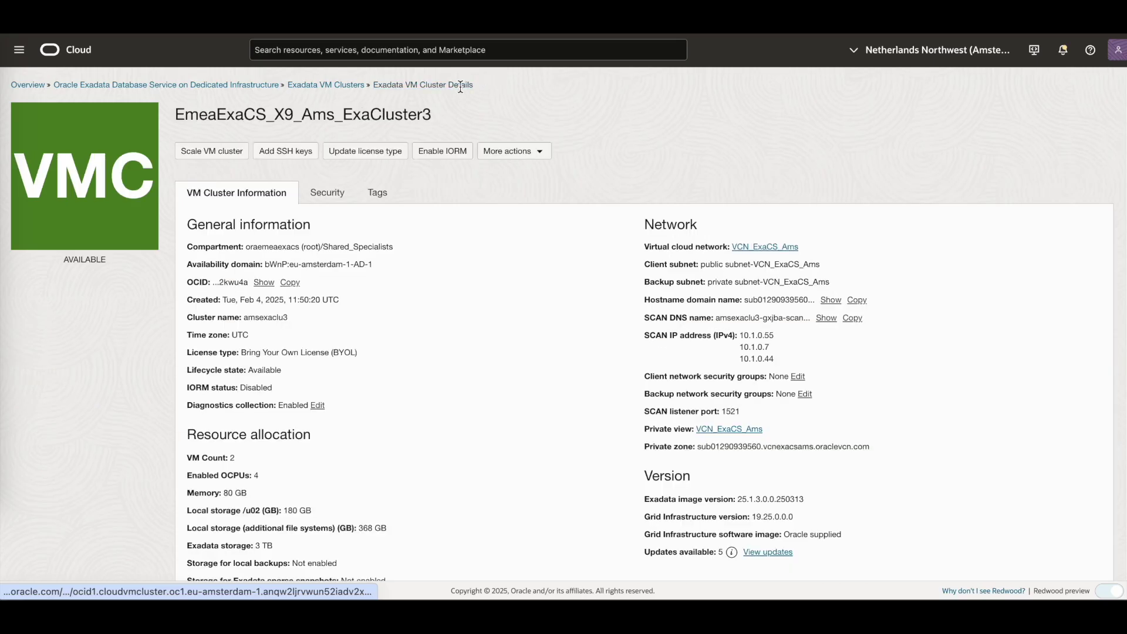